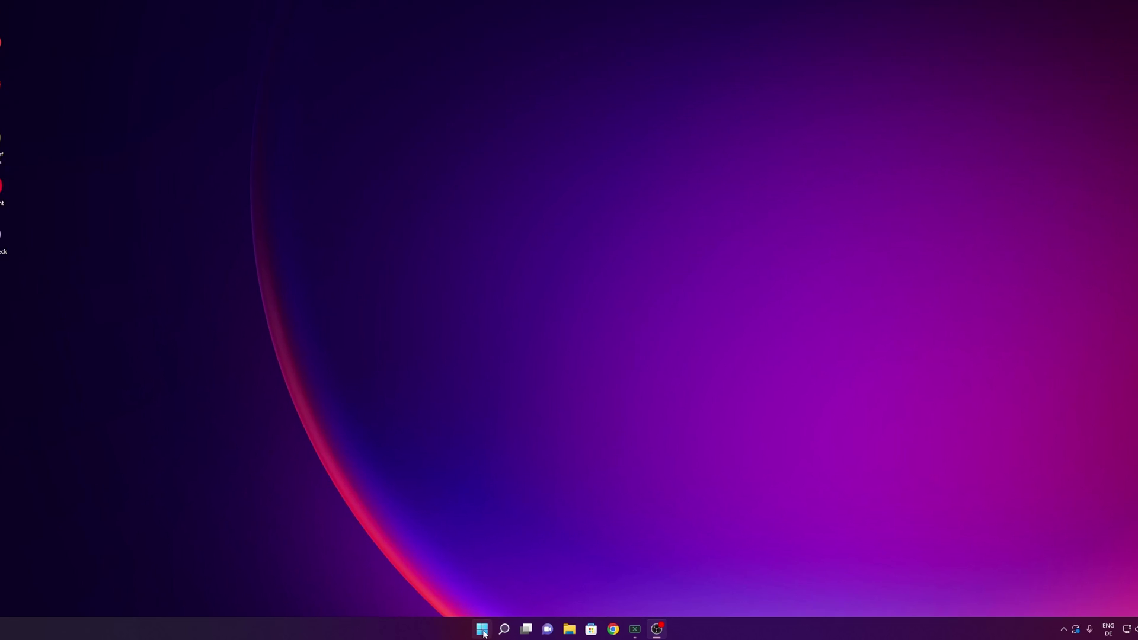
Step: Open Windows Settings from the Start quick links and go to the Windows Update page
right_click(488, 627)
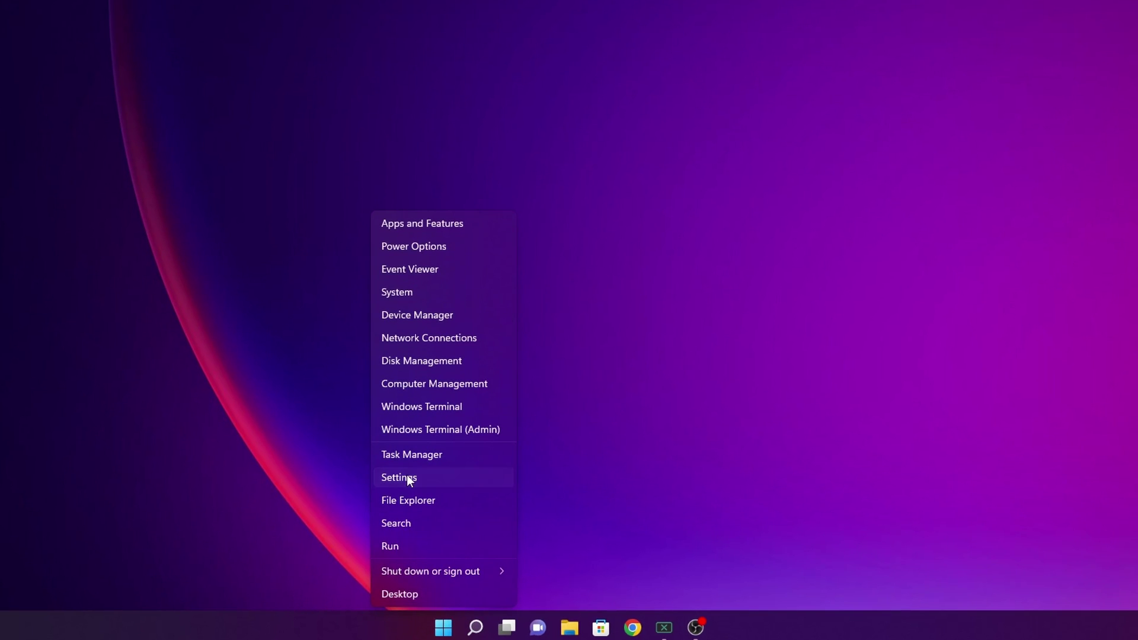
left_click(407, 476)
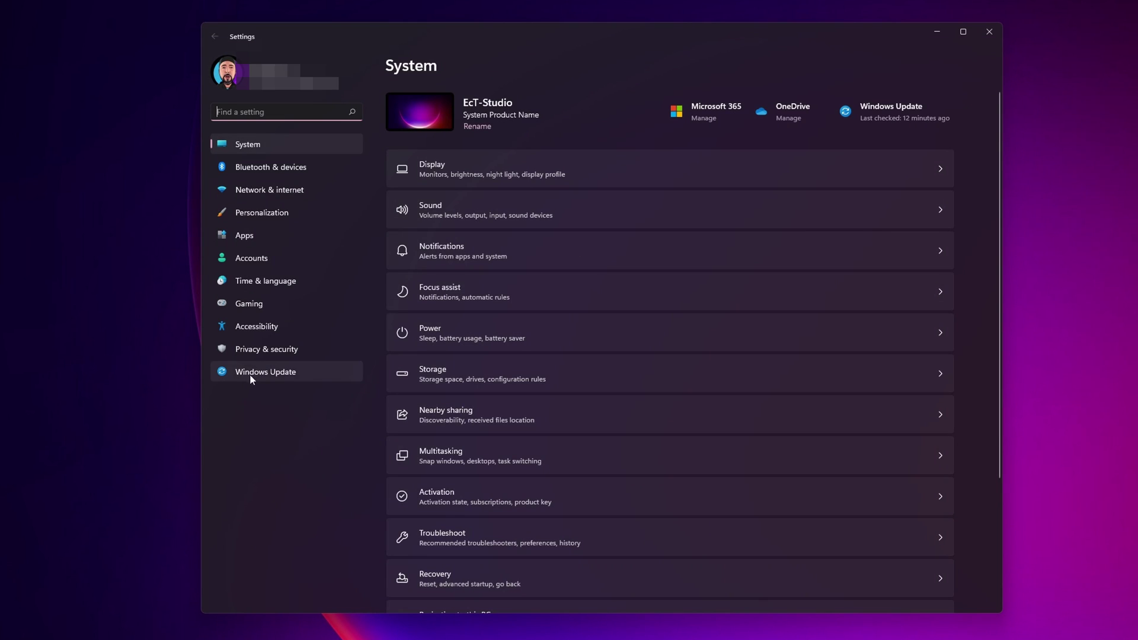
left_click(268, 374)
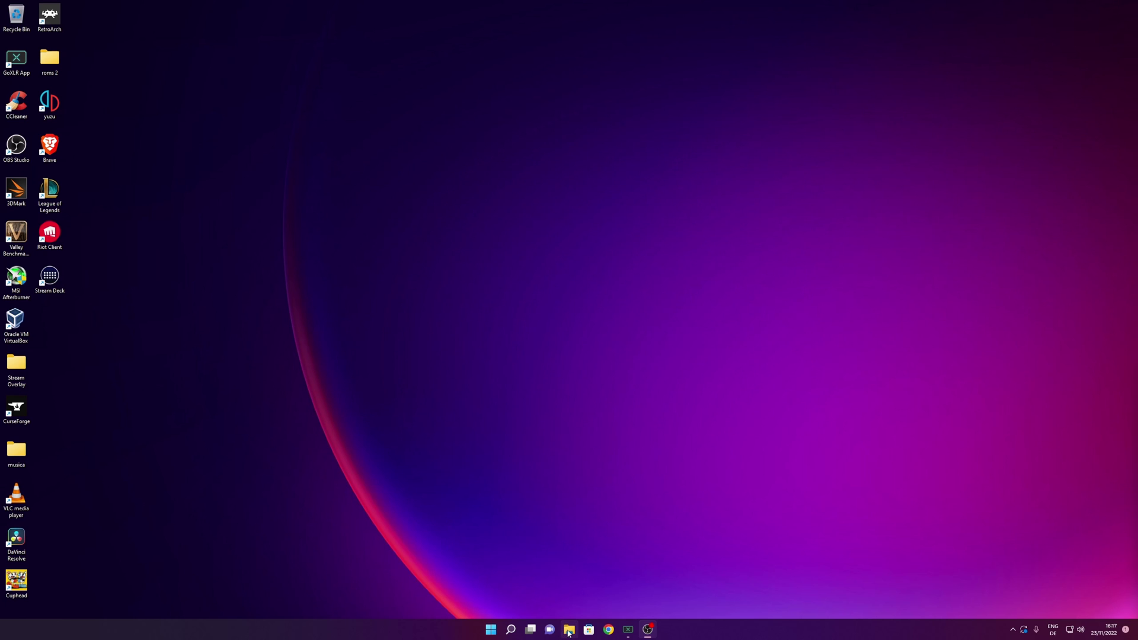
Step: From the Videos folder, turn off 'Always show icons, never thumbnails' in Folder Options and apply it
left_click(569, 630)
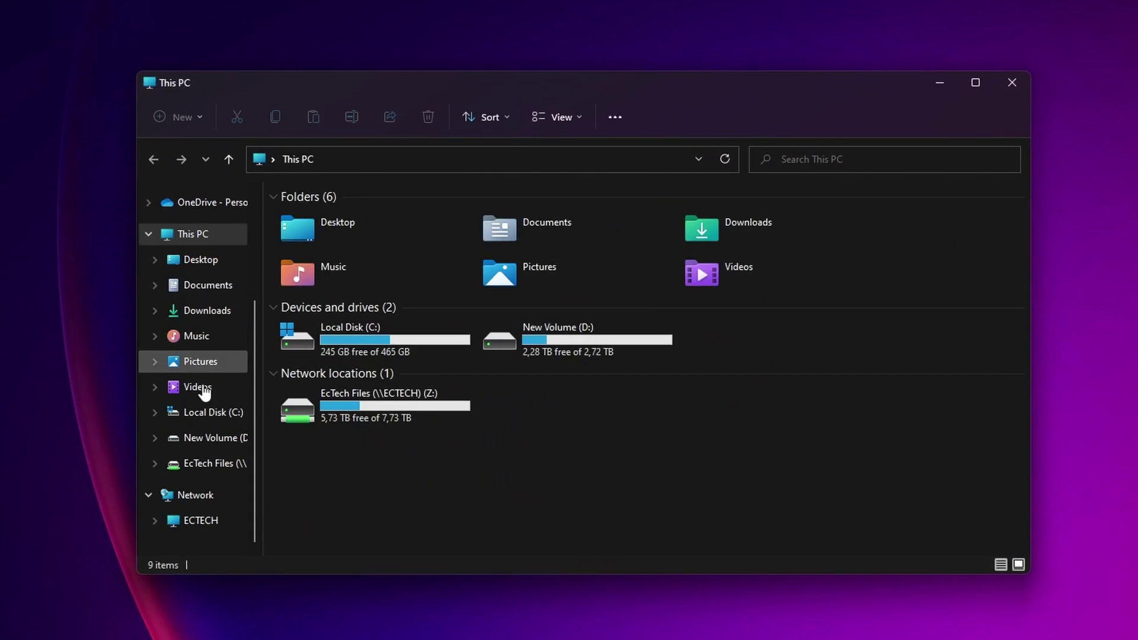
left_click(198, 387)
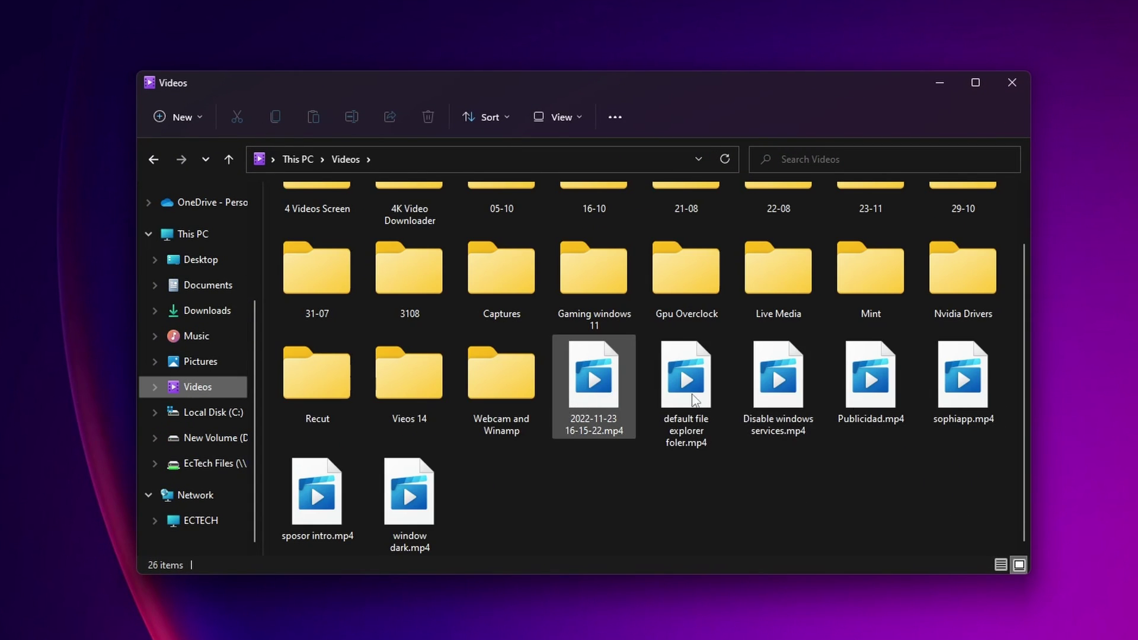
left_click(615, 118)
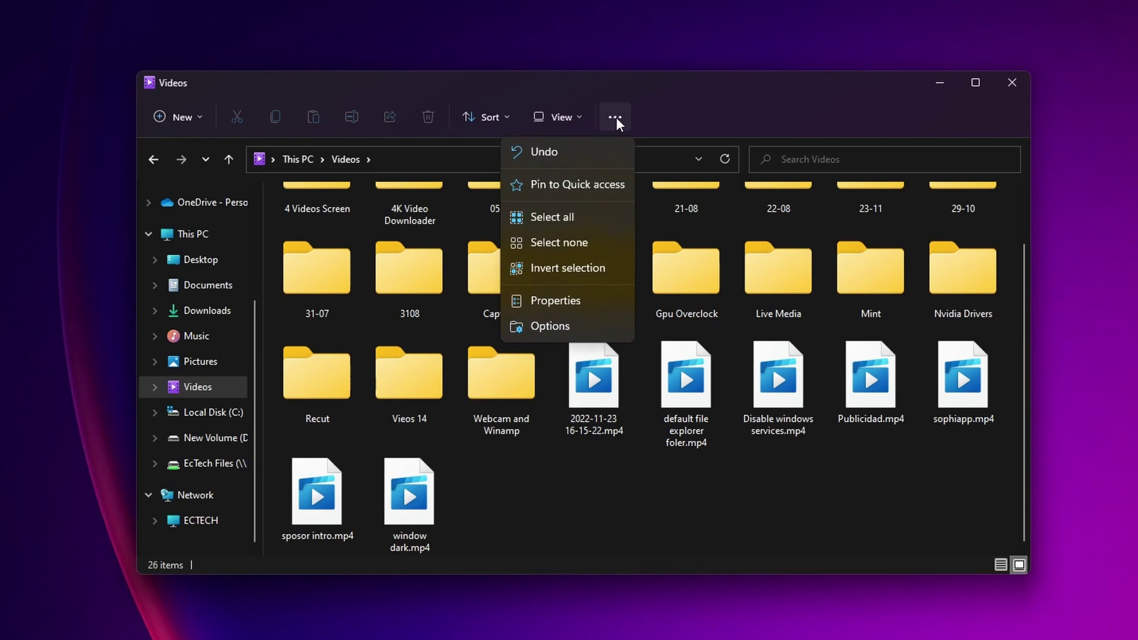
left_click(552, 325)
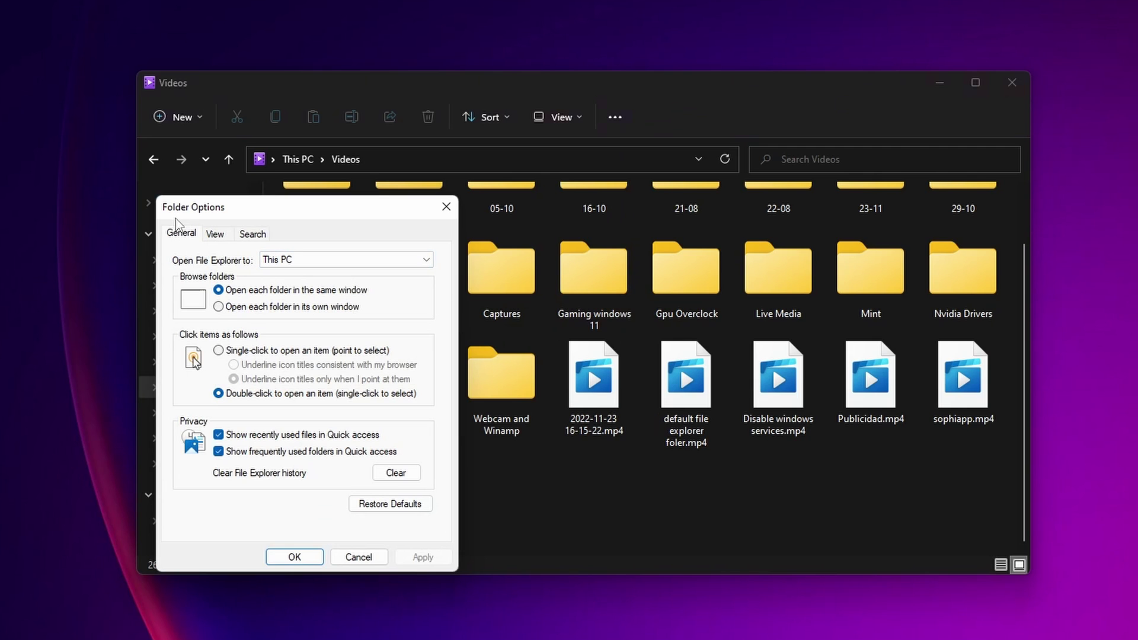
left_click(216, 234)
left_click(199, 391)
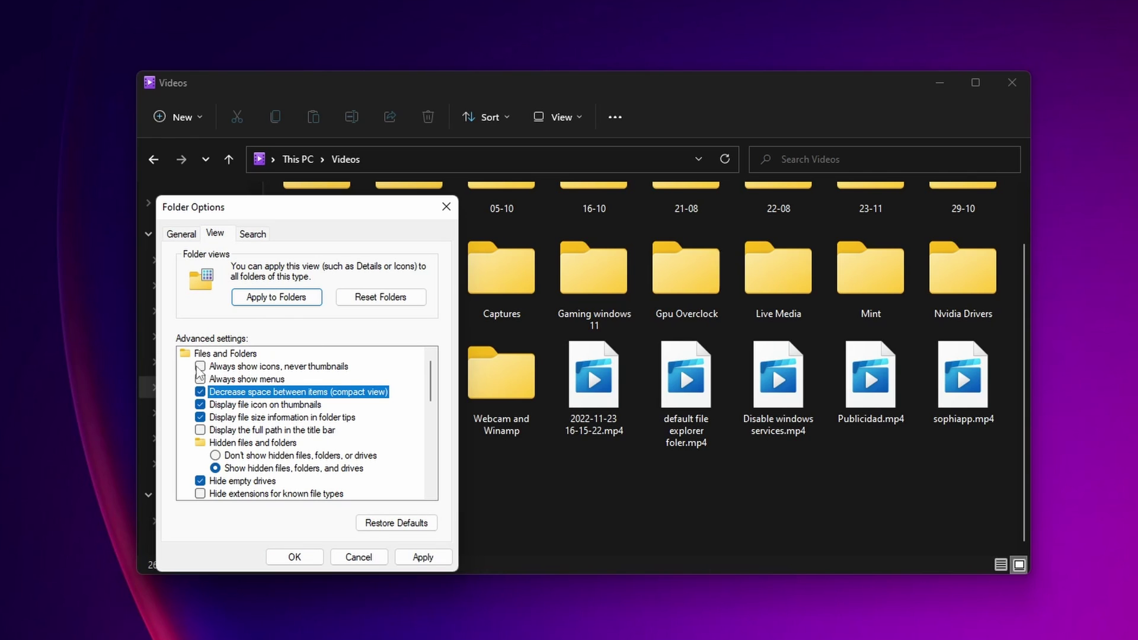
left_click(423, 558)
left_click(294, 558)
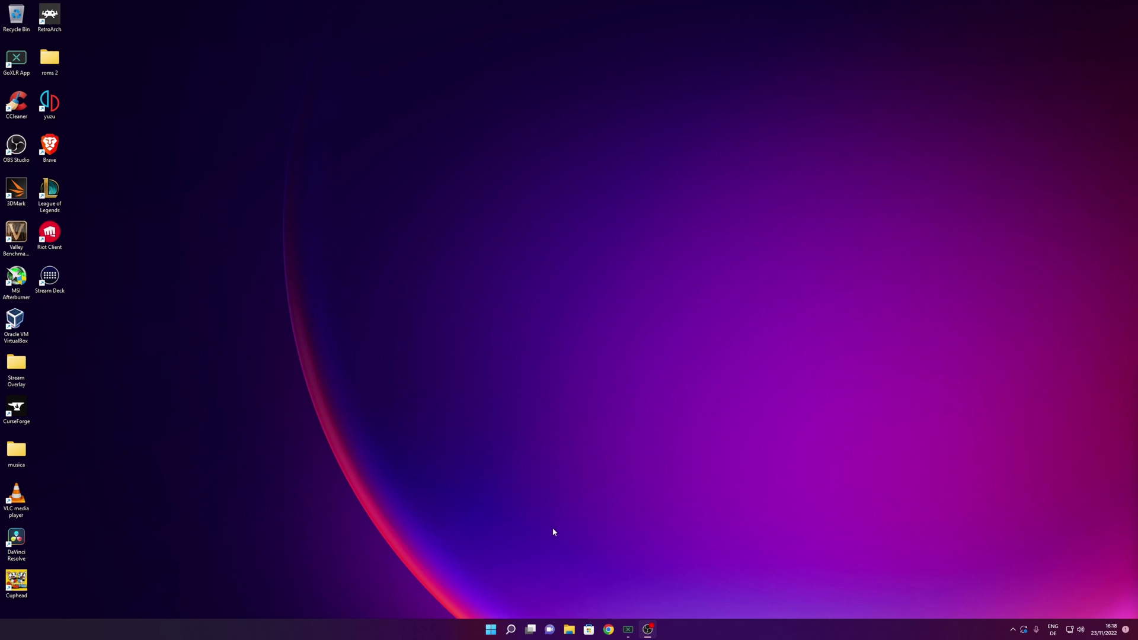
Step: Run Disk Cleanup on drive C:, adding Windows error reports and DirectX Shader Cache
key("super+s")
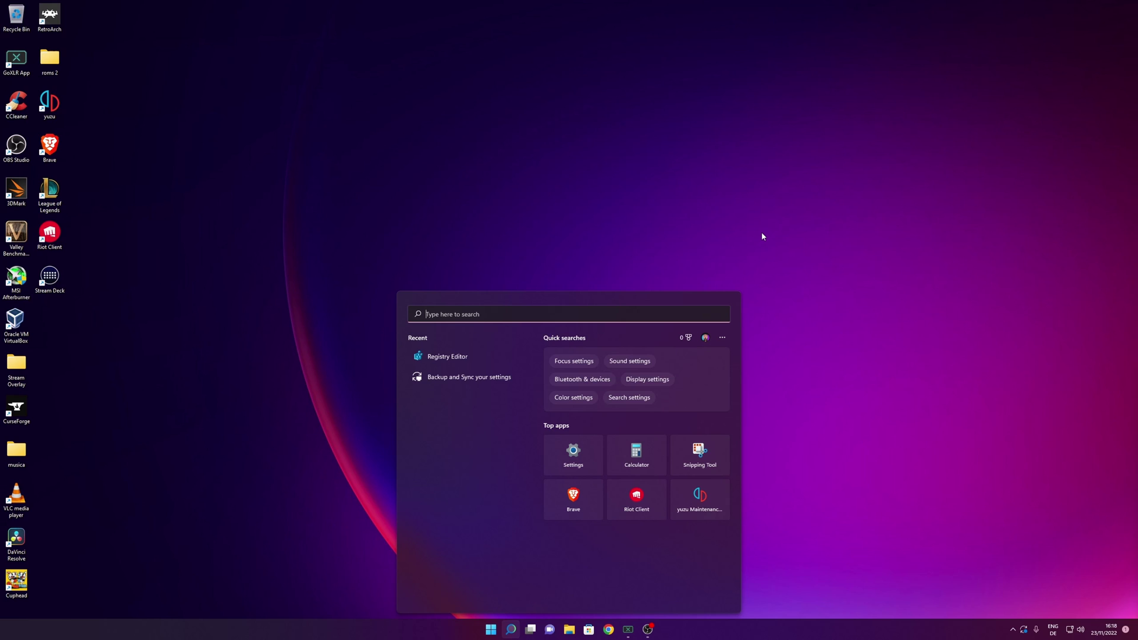
type("disk")
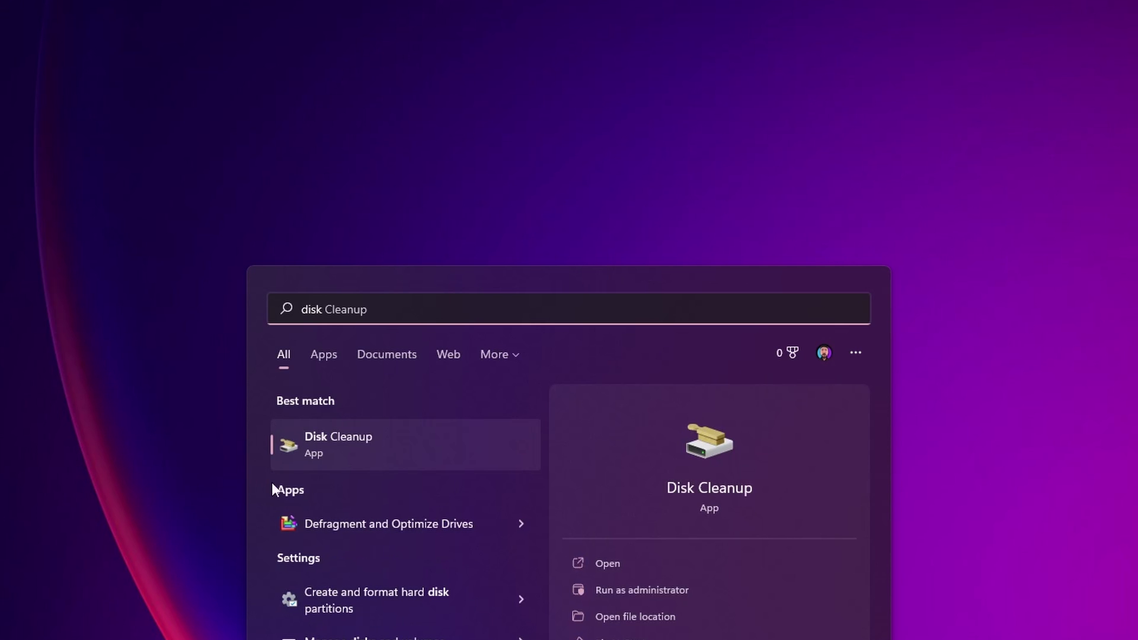
left_click(377, 449)
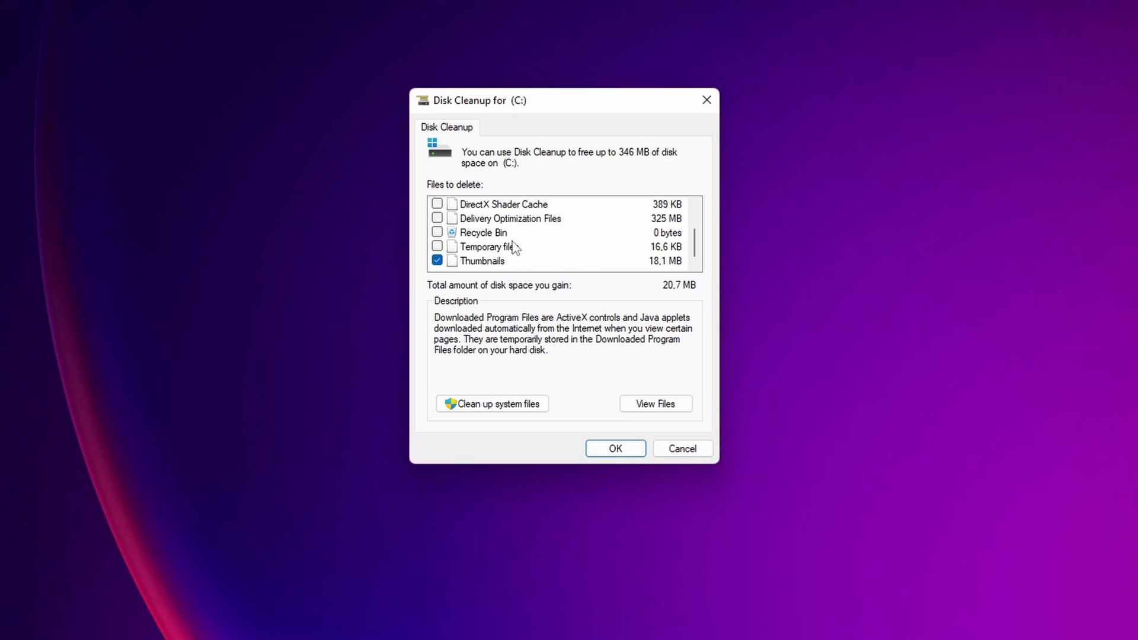
scroll(516, 243, "down", 1)
scroll(518, 258, "up", 1)
left_click(437, 232)
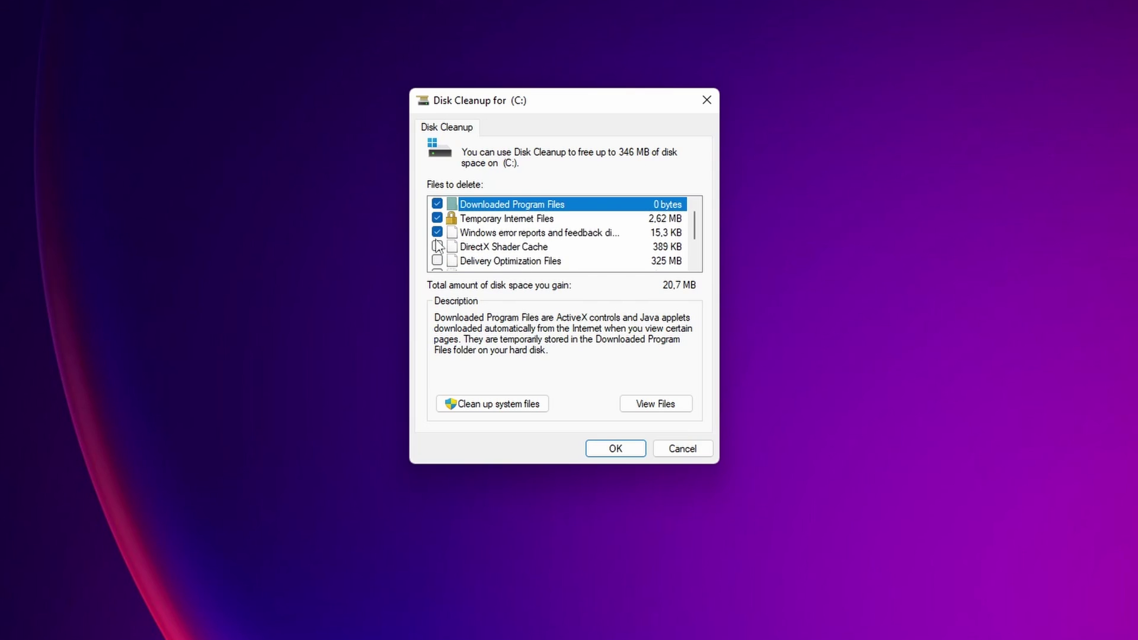
left_click(437, 246)
scroll(516, 259, "down", 1)
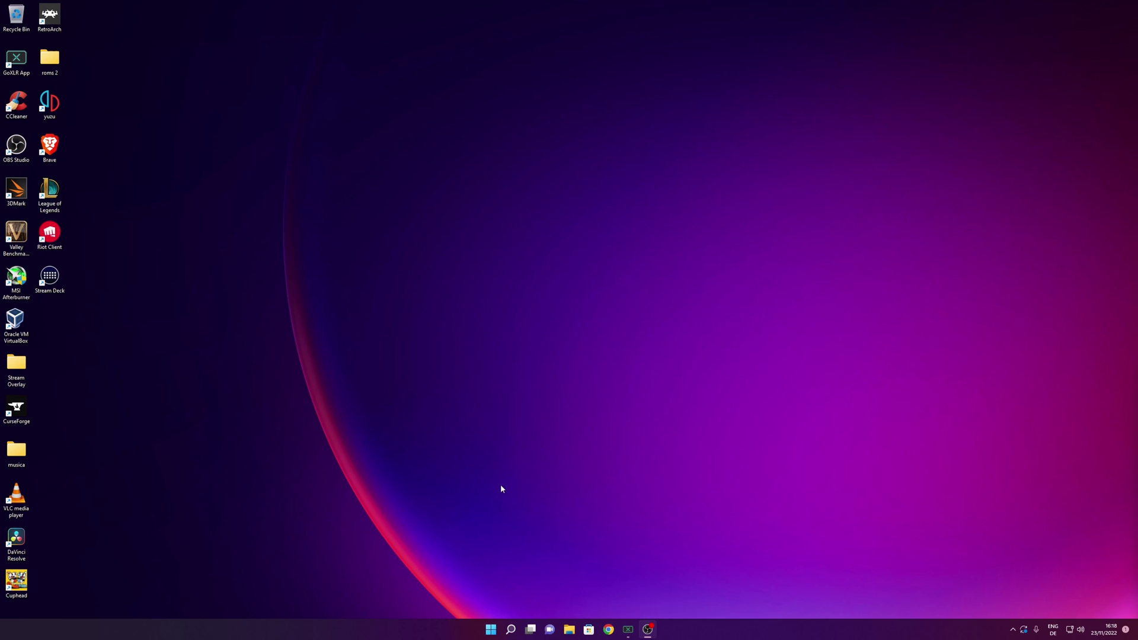
Step: Keep 'Show thumbnails instead of icons' enabled in the advanced system Performance Options
left_click(511, 630)
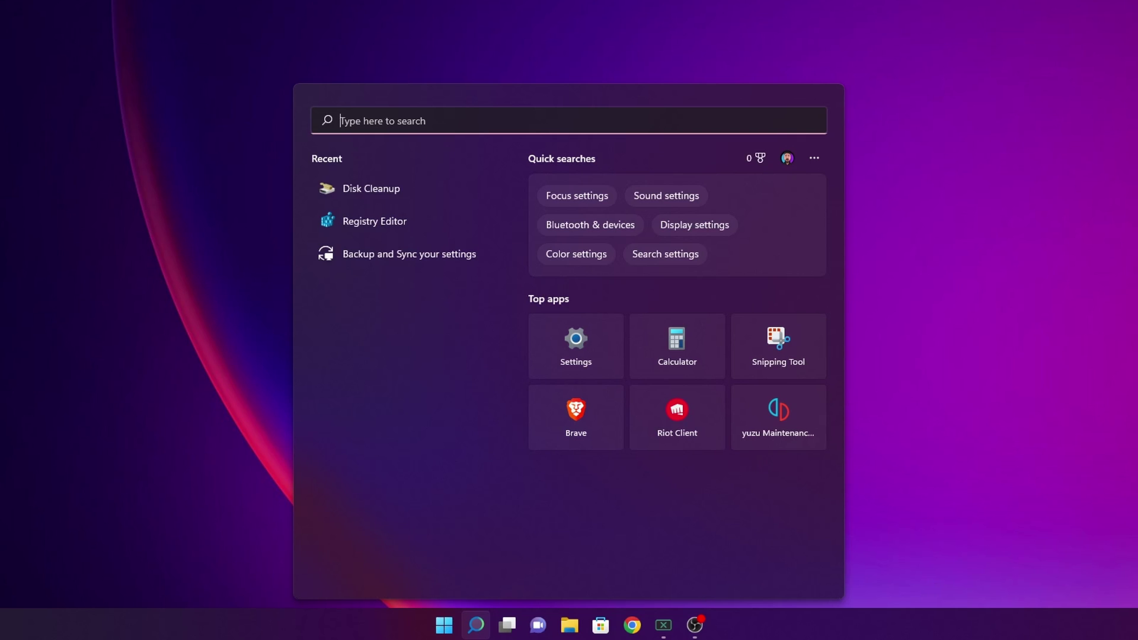
type("advance")
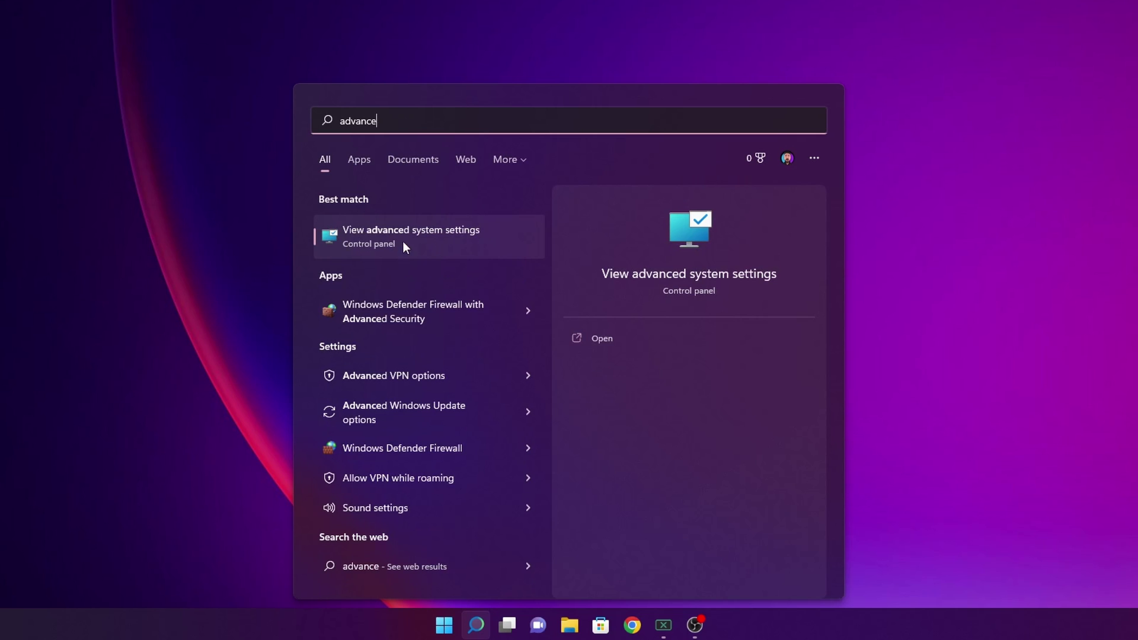
left_click(465, 238)
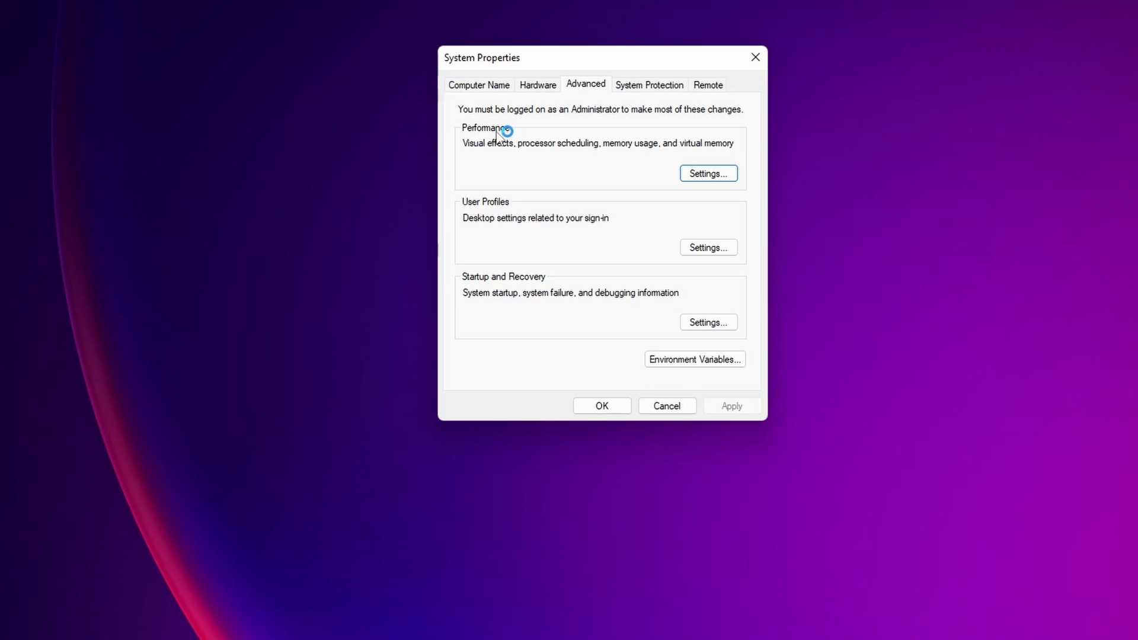
left_click(716, 174)
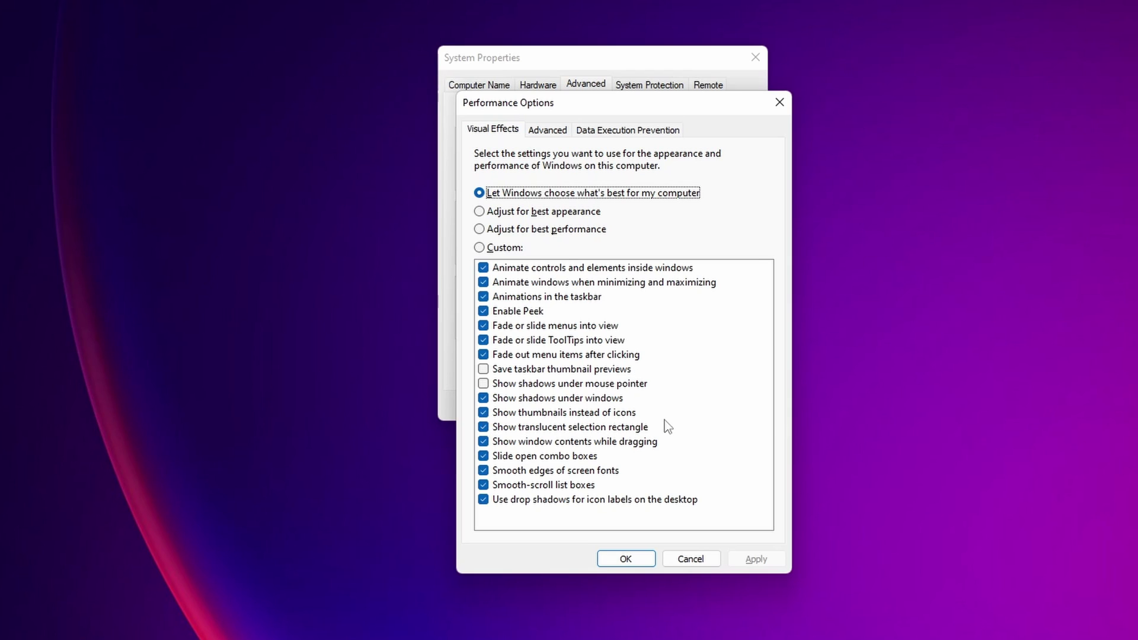
left_click(628, 558)
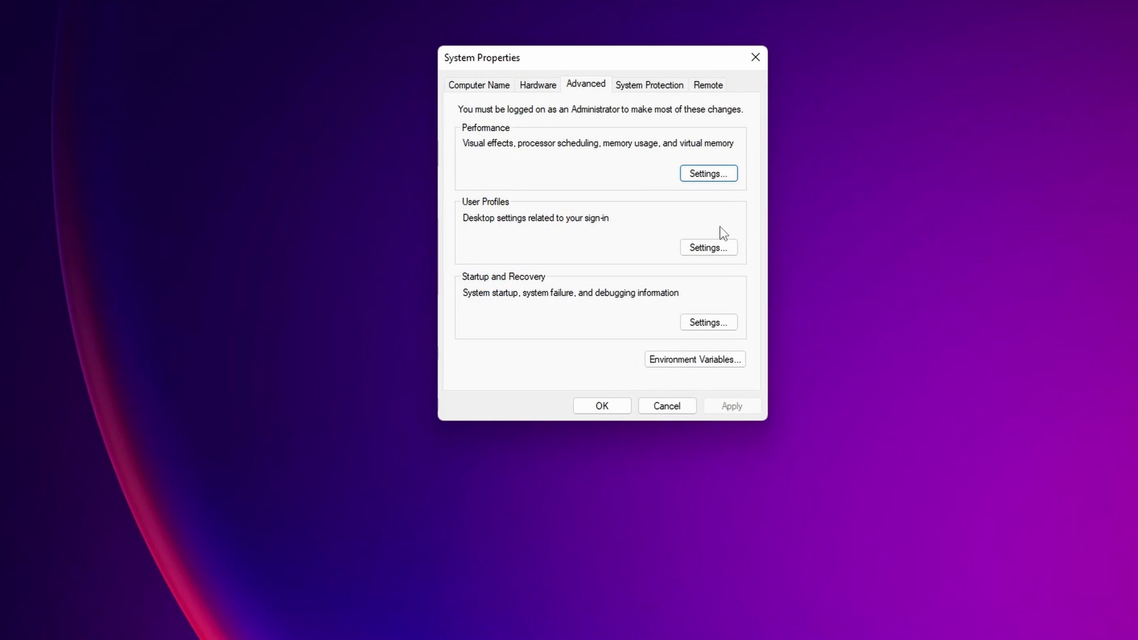